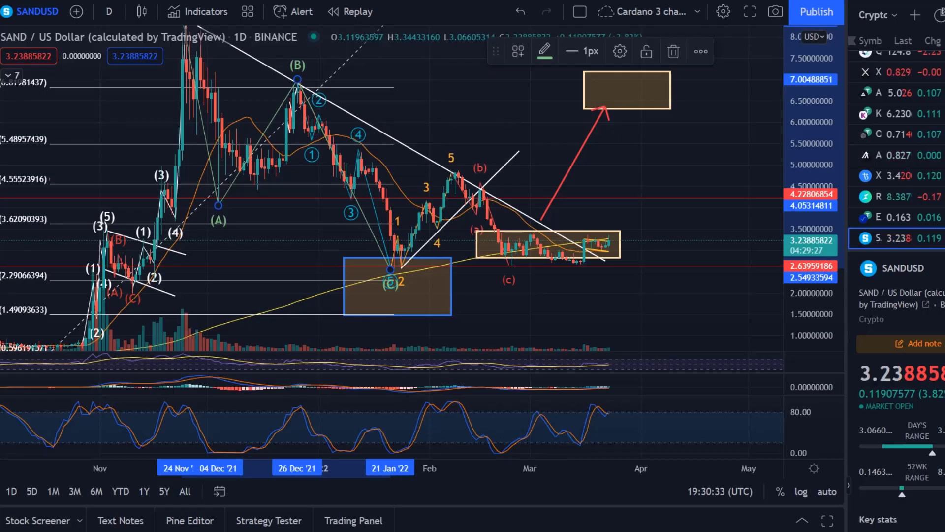
Step: Pan and zoom the 1D chart so the yellow late-February–March range box fills the view
{"action": "mouse_move", "coordinate": [368, 110]}
{"action": "left_mouse_down"}
{"action": "mouse_move", "coordinate": [509, 81]}
{"action": "mouse_move", "coordinate": [584, 81]}
{"action": "mouse_move", "coordinate": [601, 116]}
{"action": "mouse_move", "coordinate": [616, 95]}
{"action": "mouse_move", "coordinate": [528, 84]}
{"action": "mouse_move", "coordinate": [551, 139]}
{"action": "left_mouse_up"}
{"action": "scroll", "coordinate": [601, 116], "scroll_direction": "down", "scroll_amount": 3}
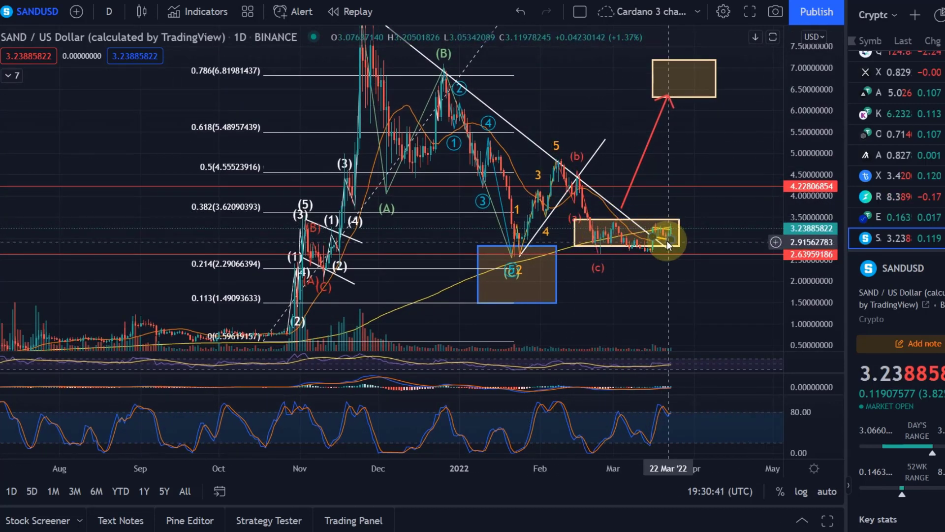
{"action": "scroll", "coordinate": [667, 244], "scroll_direction": "up", "scroll_amount": 3}
{"action": "left_click_drag", "start_coordinate": [604, 246], "coordinate": [819, 78]}
{"action": "left_click_drag", "start_coordinate": [725, 217], "coordinate": [613, 136]}
{"action": "scroll", "coordinate": [614, 136], "scroll_direction": "up", "scroll_amount": 4}
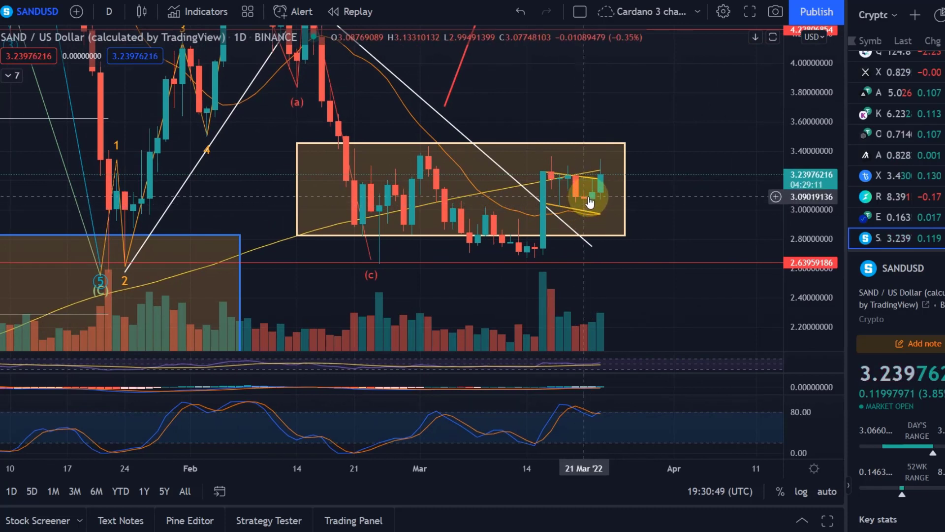
Step: Change the chart interval from D to 4 hours
{"action": "left_click", "coordinate": [585, 213]}
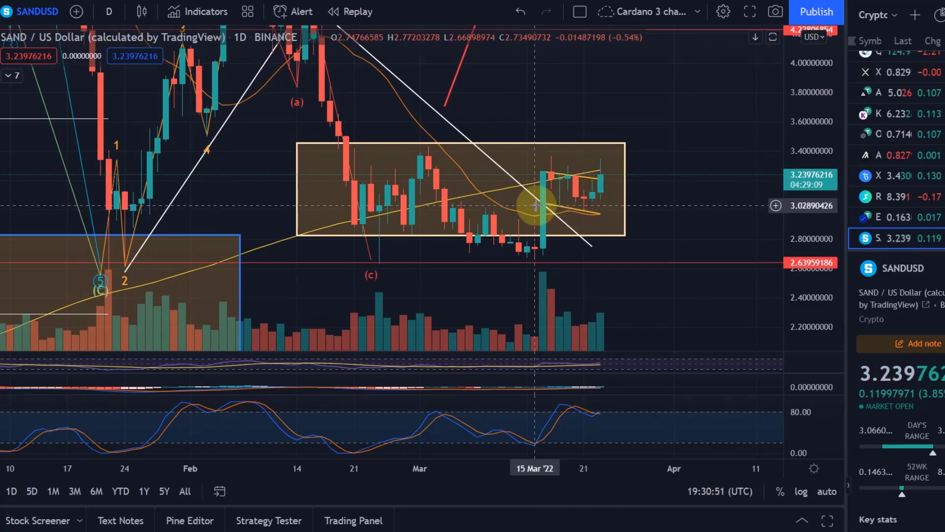
{"action": "left_click", "coordinate": [116, 13]}
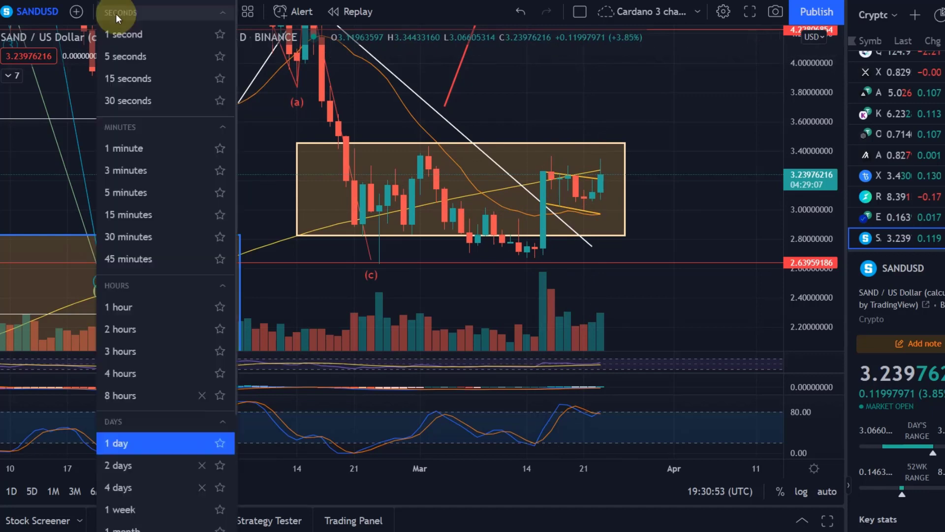
{"action": "left_click", "coordinate": [131, 370]}
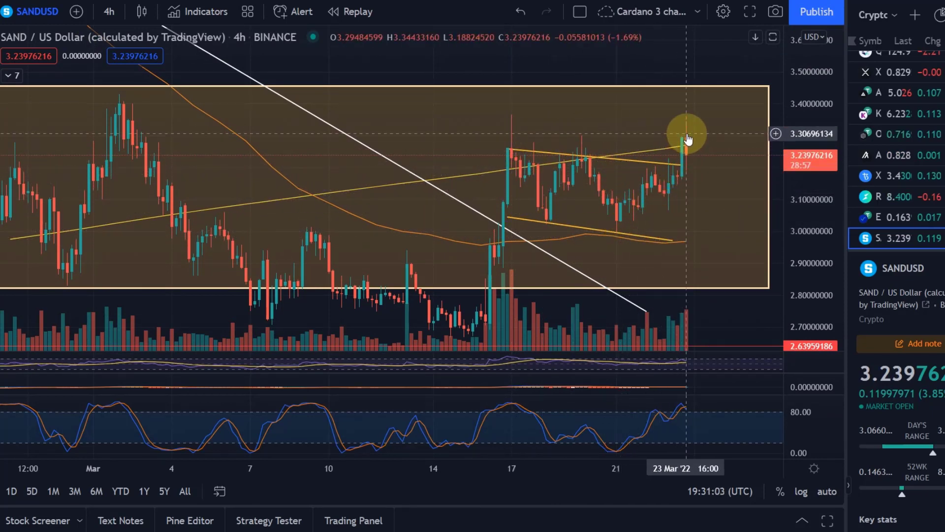
Step: Extend the lower and upper yellow flag lines to the latest candles, leaving the upper line selected
{"action": "scroll", "coordinate": [685, 158], "scroll_direction": "up", "scroll_amount": 2}
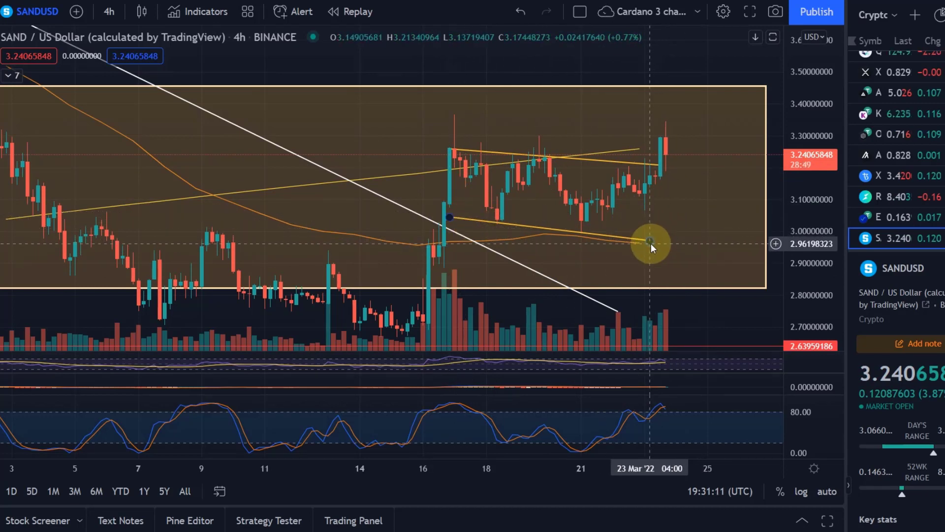
{"action": "left_click_drag", "start_coordinate": [650, 243], "coordinate": [670, 228]}
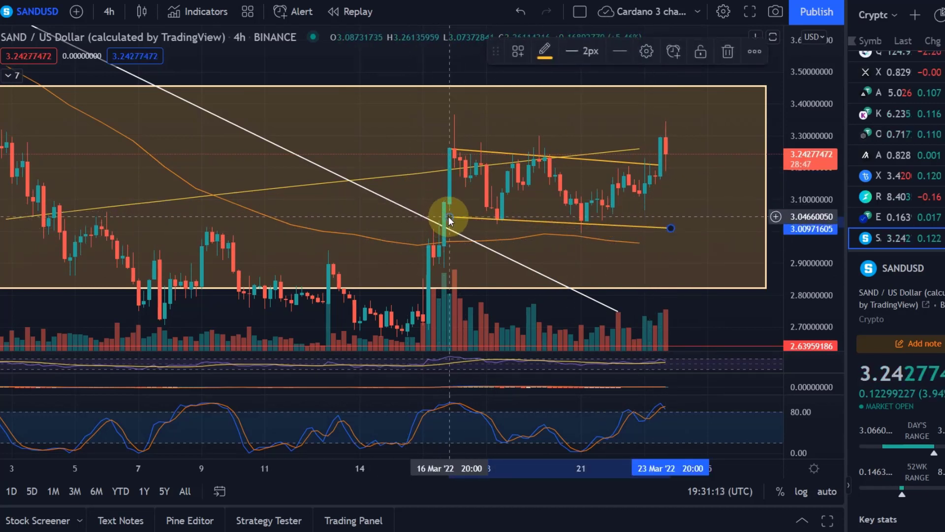
{"action": "left_click_drag", "start_coordinate": [687, 167], "coordinate": [691, 166]}
{"action": "left_click", "coordinate": [448, 150]}
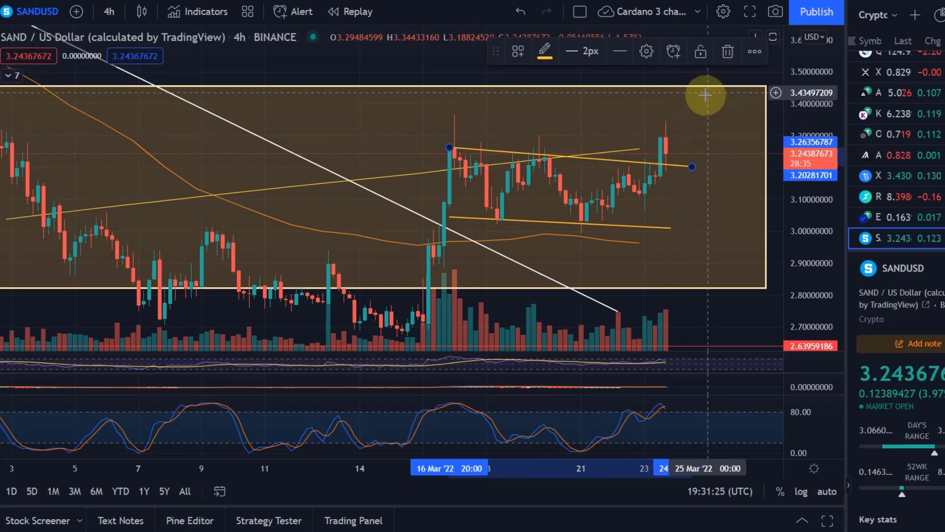
Step: Zoom out to July–June and expand the legend showing MA 20, Volume, MA 200 and hidden indicators
{"action": "scroll", "coordinate": [684, 337], "scroll_direction": "down", "scroll_amount": 5}
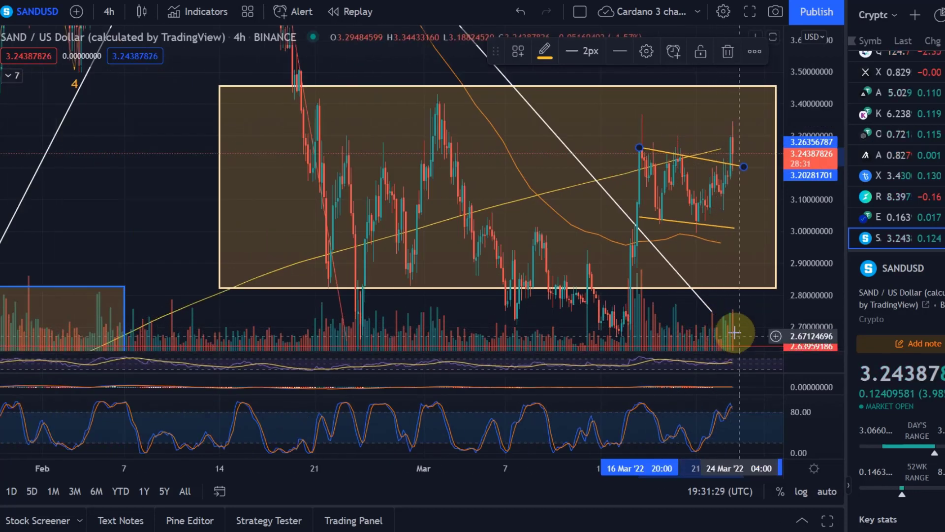
{"action": "scroll", "coordinate": [736, 324], "scroll_direction": "up", "scroll_amount": 4}
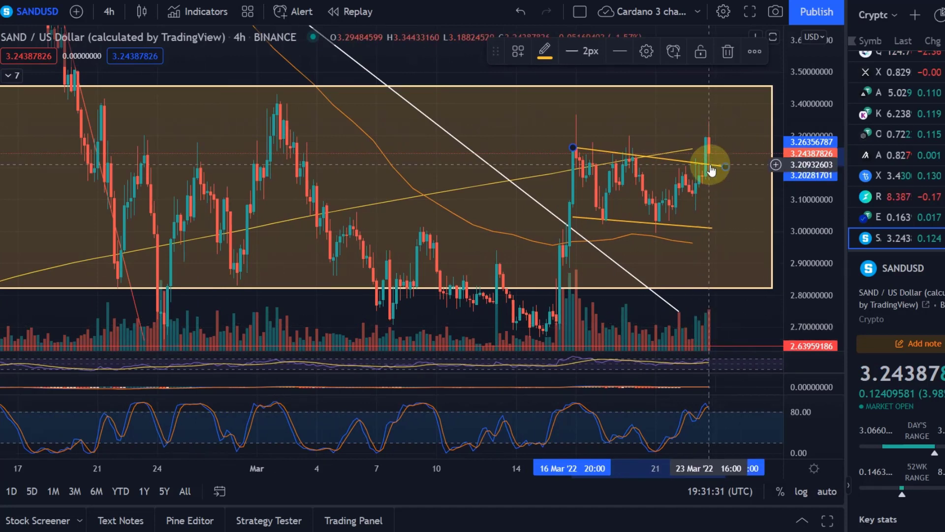
{"action": "scroll", "coordinate": [730, 134], "scroll_direction": "down", "scroll_amount": 4}
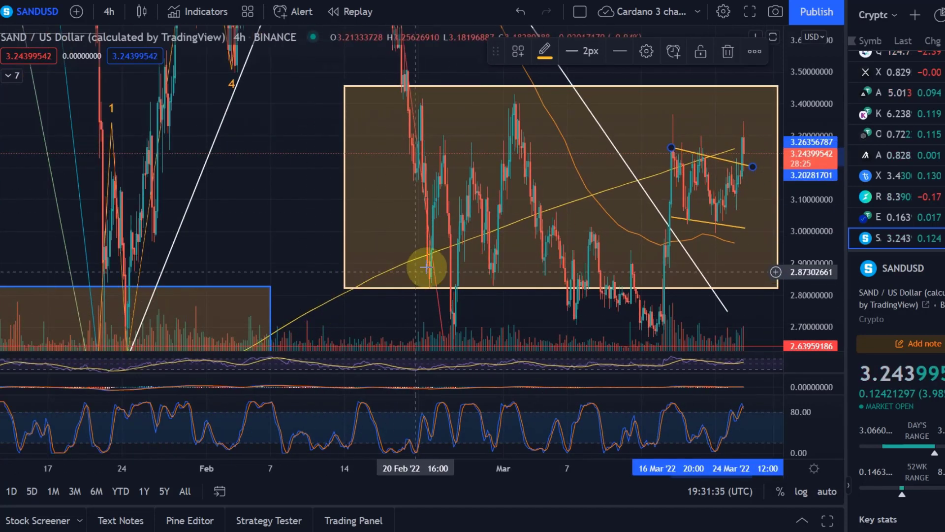
{"action": "scroll", "coordinate": [608, 198], "scroll_direction": "down", "scroll_amount": 2}
{"action": "scroll", "coordinate": [608, 198], "scroll_direction": "down", "scroll_amount": 2}
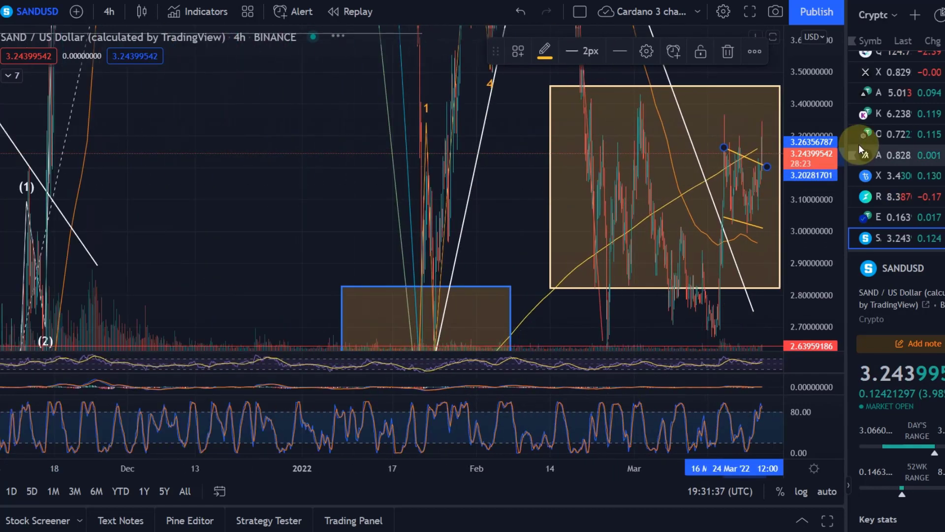
{"action": "left_click_drag", "start_coordinate": [821, 116], "coordinate": [779, 270]}
{"action": "scroll", "coordinate": [650, 190], "scroll_direction": "down", "scroll_amount": 4}
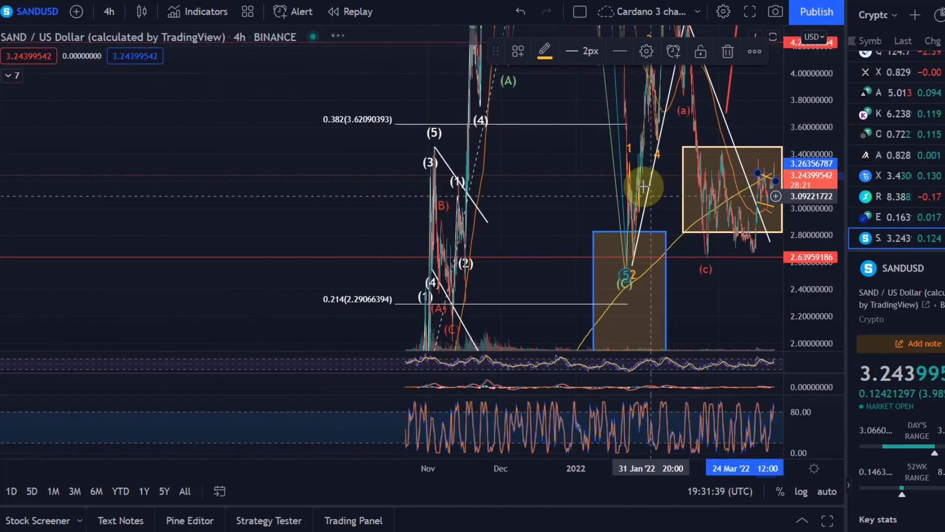
{"action": "left_click_drag", "start_coordinate": [577, 197], "coordinate": [400, 180]}
{"action": "left_click", "coordinate": [19, 76]}
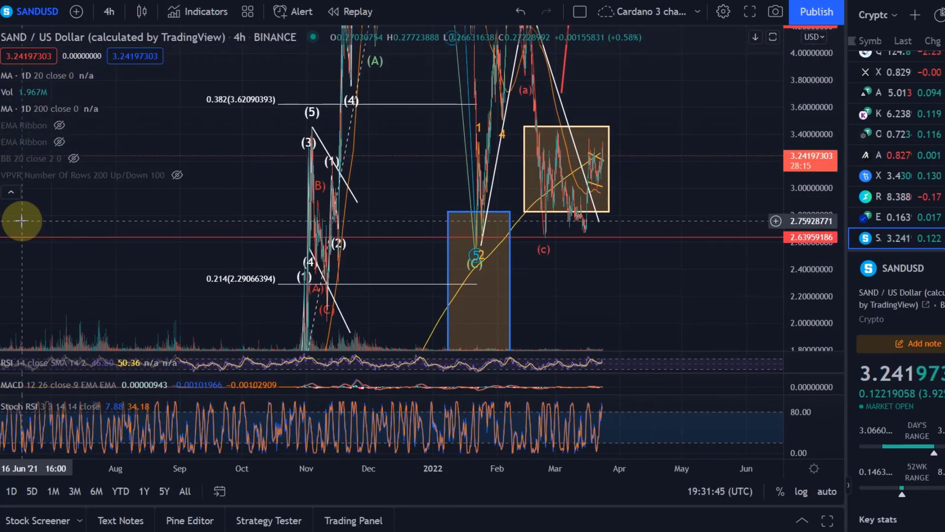
Step: Collapse the indicator legend and frame the February–March range box on the 4-hour chart
{"action": "left_click", "coordinate": [12, 192]}
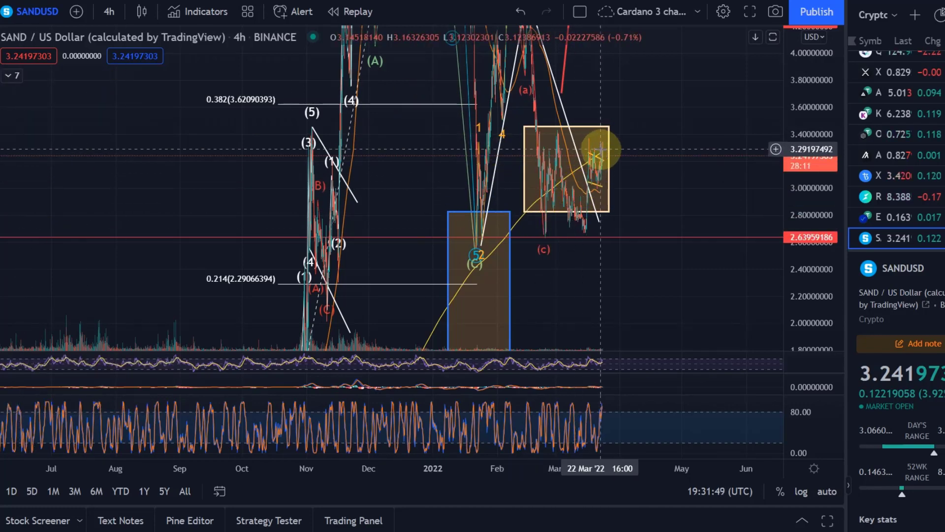
{"action": "scroll", "coordinate": [541, 158], "scroll_direction": "up", "scroll_amount": 3}
{"action": "left_click_drag", "start_coordinate": [471, 162], "coordinate": [844, 103]}
{"action": "scroll", "coordinate": [644, 140], "scroll_direction": "down", "scroll_amount": 2}
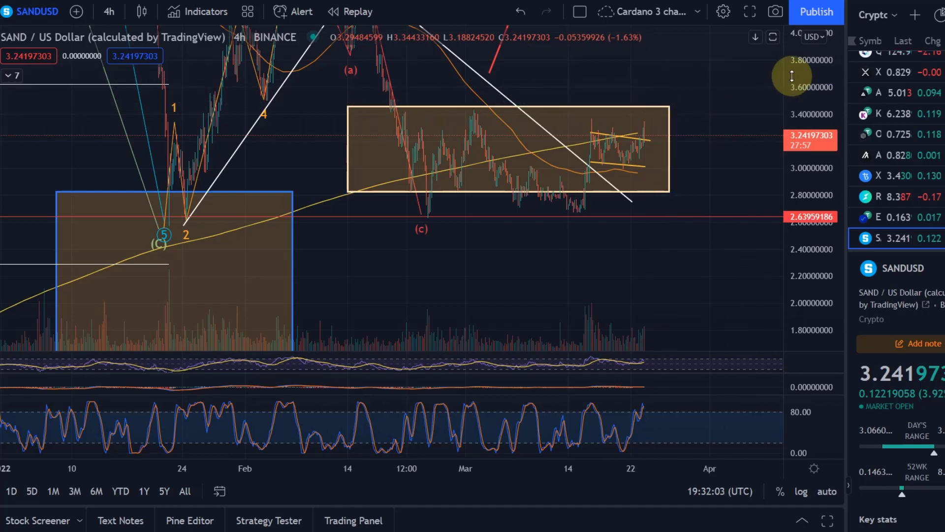
Step: Zoom out and compress the price scale to show the November wave count up to 6.4–7.2
{"action": "scroll", "coordinate": [604, 231], "scroll_direction": "down", "scroll_amount": 5}
{"action": "left_click_drag", "start_coordinate": [604, 230], "coordinate": [617, 263]}
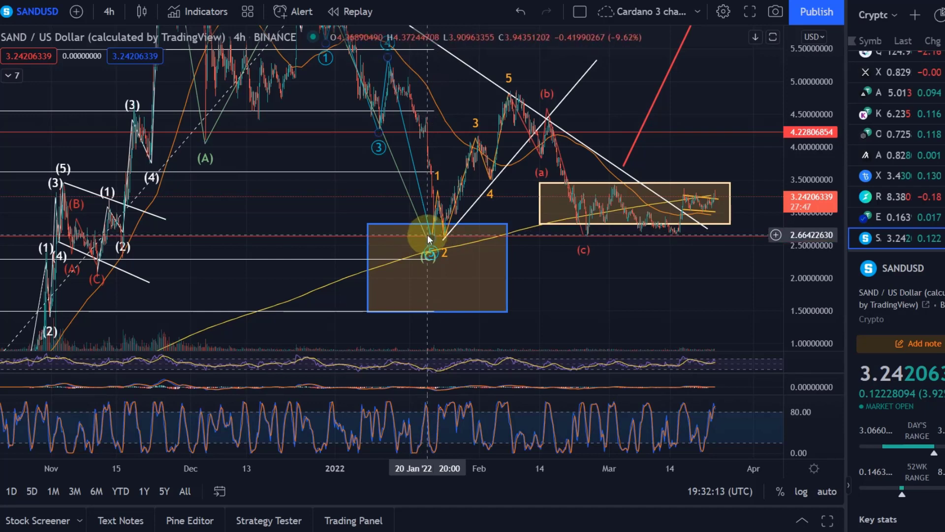
{"action": "left_click_drag", "start_coordinate": [820, 60], "coordinate": [815, 221]}
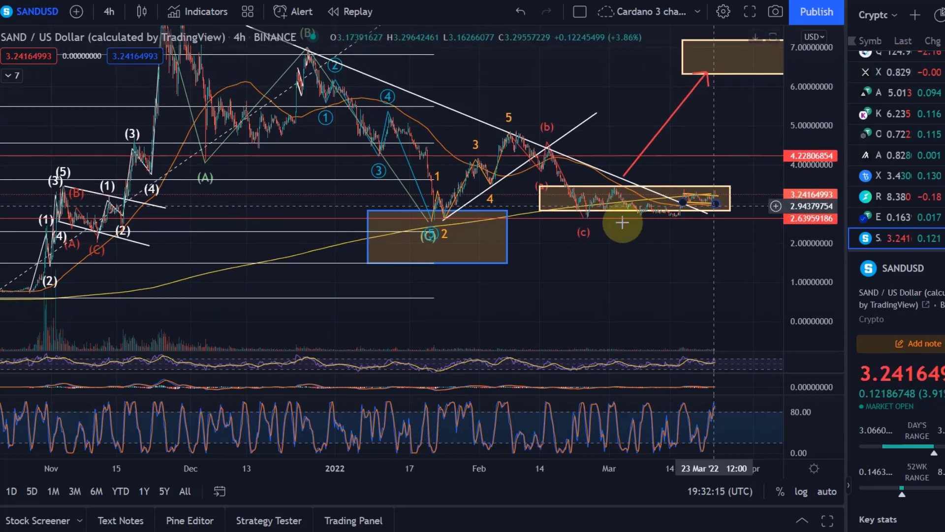
{"action": "left_click_drag", "start_coordinate": [626, 241], "coordinate": [555, 281]}
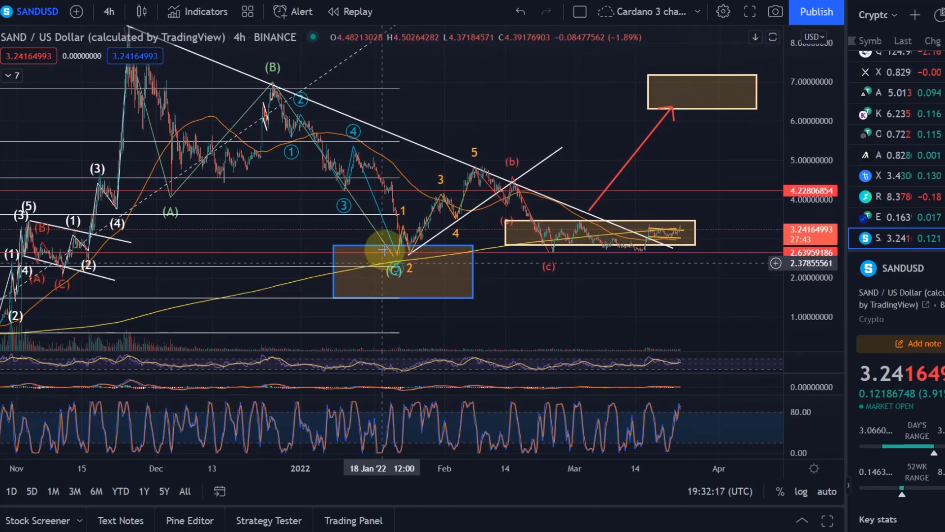
Step: Select the blue-edged January-low box and the yellow current-price range box to inspect them
{"action": "left_click", "coordinate": [404, 249]}
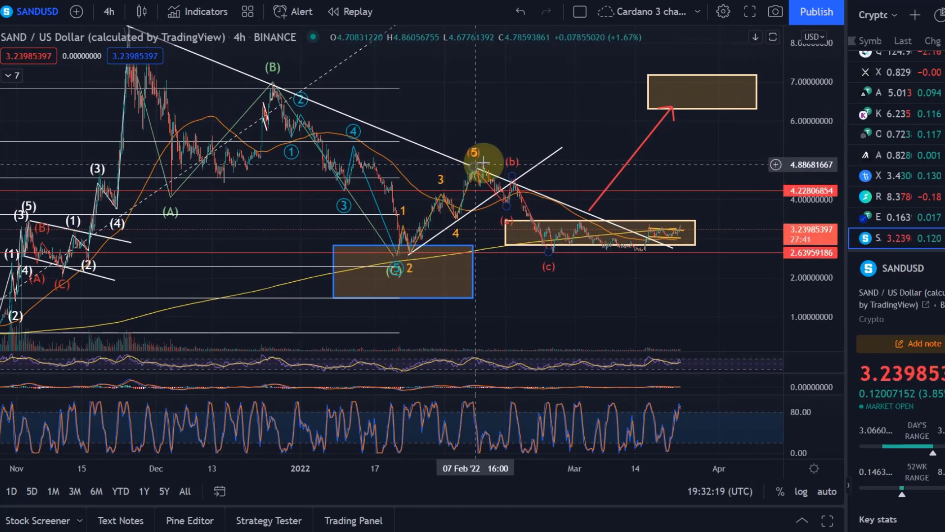
{"action": "left_click", "coordinate": [564, 254]}
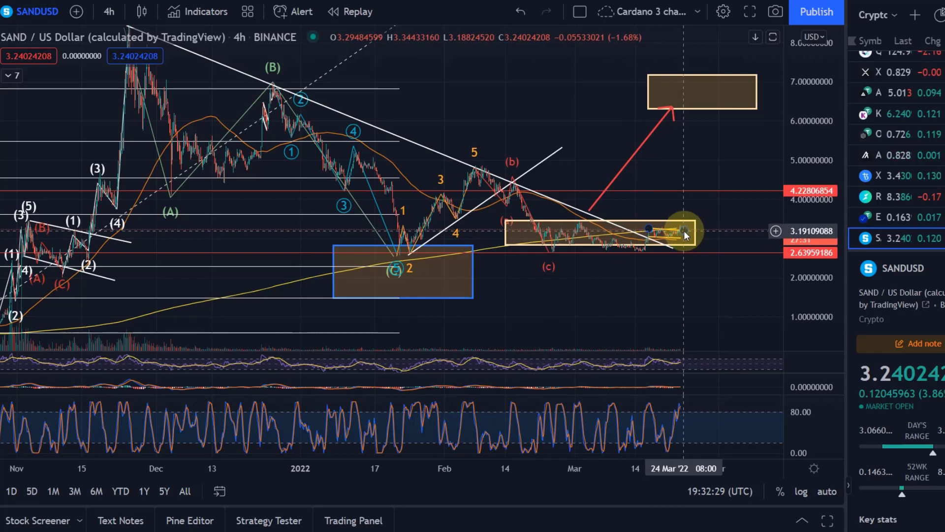
{"action": "left_click", "coordinate": [726, 74]}
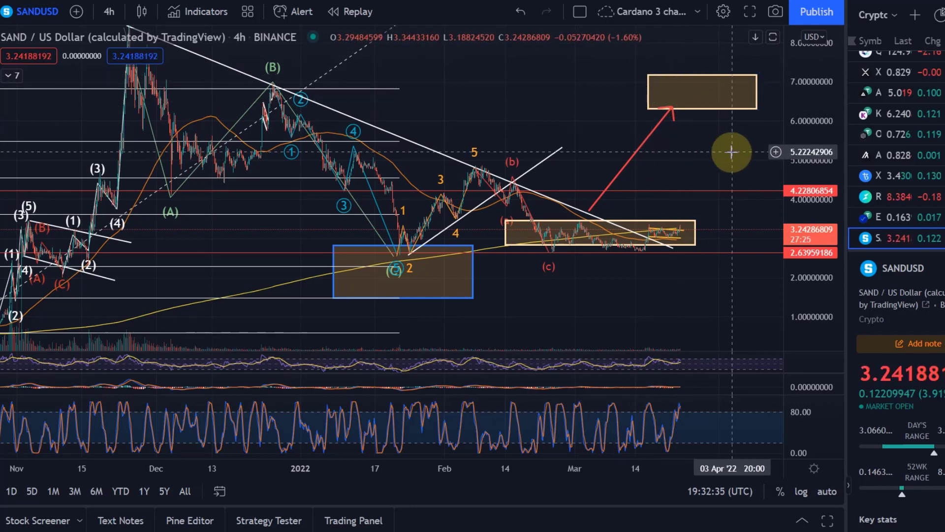
Step: Stretch the price scale and centre the range box, with price near 3.24 at the upper flag line
{"action": "scroll", "coordinate": [627, 140], "scroll_direction": "up", "scroll_amount": 4}
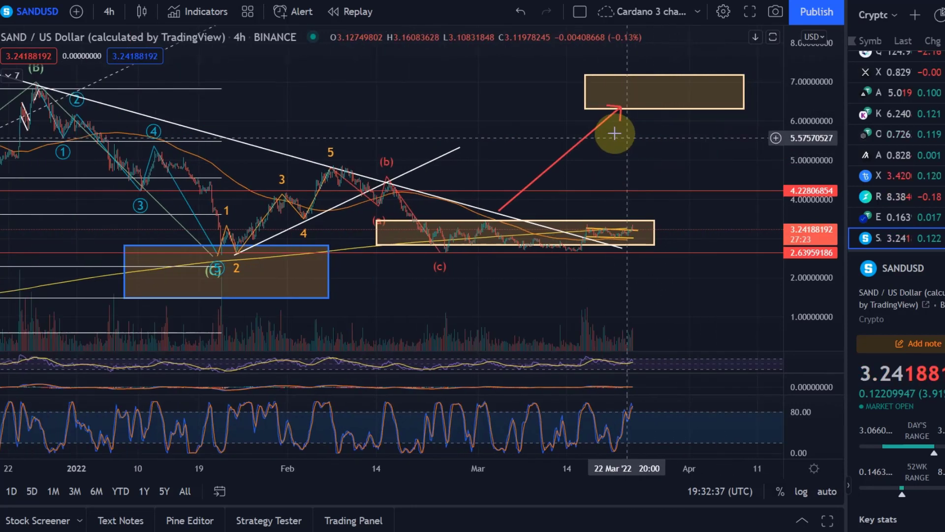
{"action": "left_click_drag", "start_coordinate": [812, 299], "coordinate": [818, 74]}
{"action": "left_click_drag", "start_coordinate": [557, 336], "coordinate": [639, 106]}
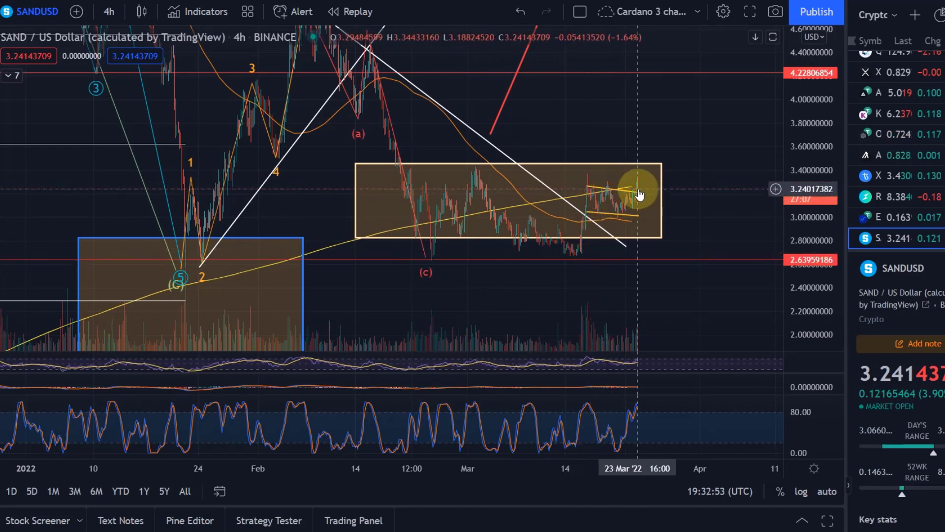
{"action": "left_click_drag", "start_coordinate": [662, 135], "coordinate": [637, 186]}
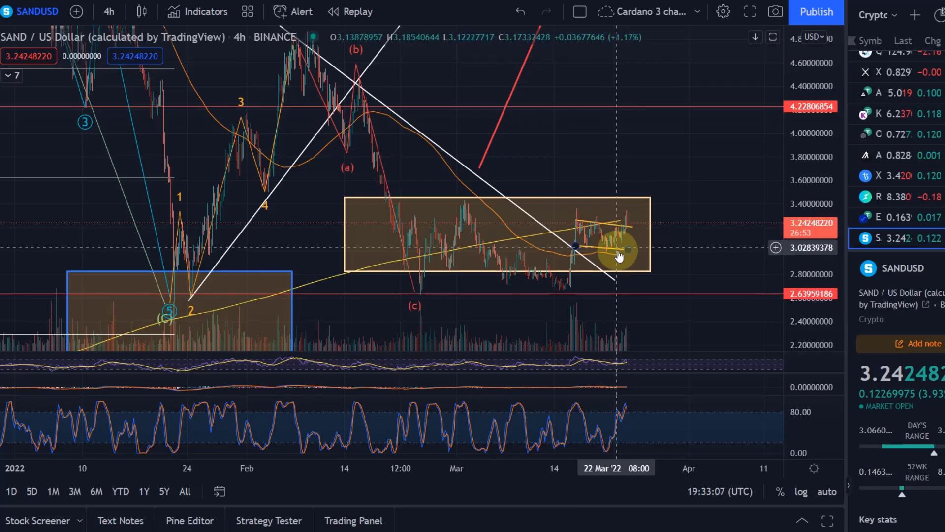
{"action": "scroll", "coordinate": [645, 218], "scroll_direction": "up", "scroll_amount": 3}
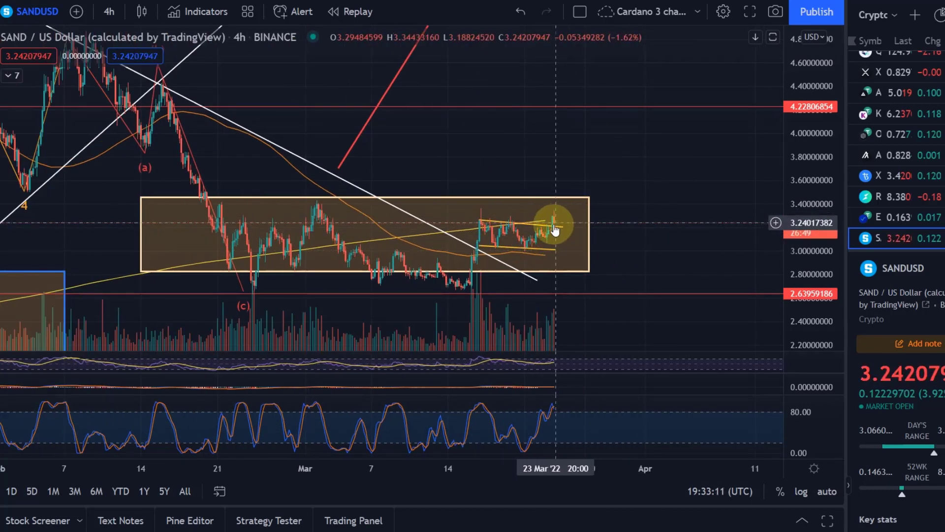
{"action": "scroll", "coordinate": [557, 224], "scroll_direction": "down", "scroll_amount": 2}
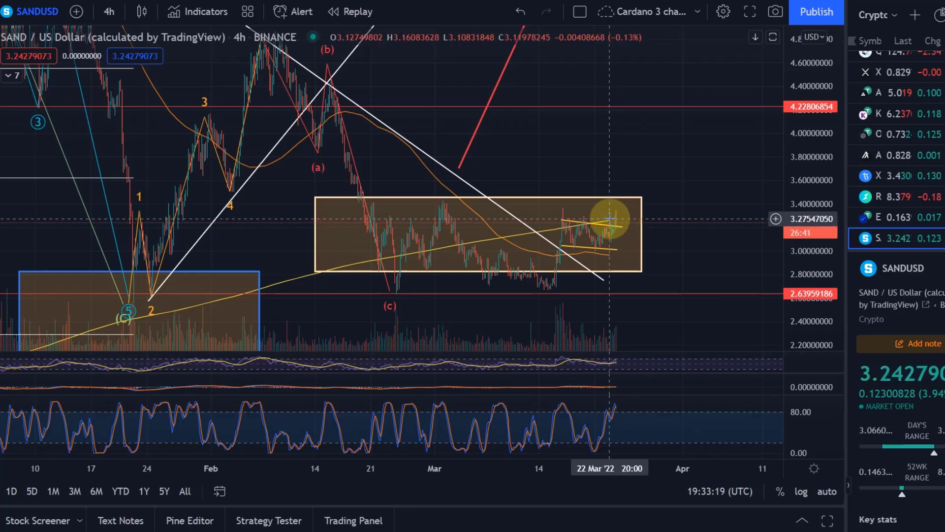
Step: Compress the price scale to reveal the 6.4–7.2 target box and select it
{"action": "left_click", "coordinate": [448, 202]}
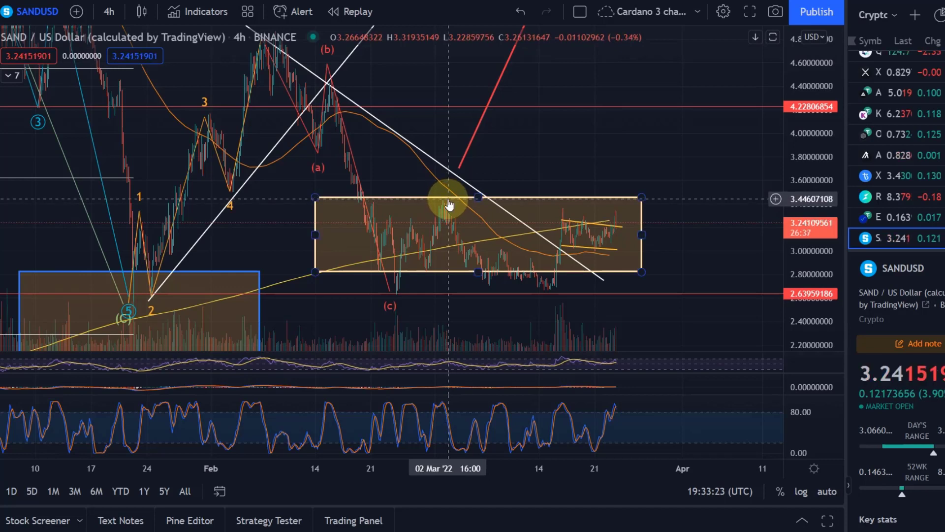
{"action": "scroll", "coordinate": [448, 202], "scroll_direction": "down", "scroll_amount": 5}
{"action": "left_click_drag", "start_coordinate": [793, 121], "coordinate": [687, 245]}
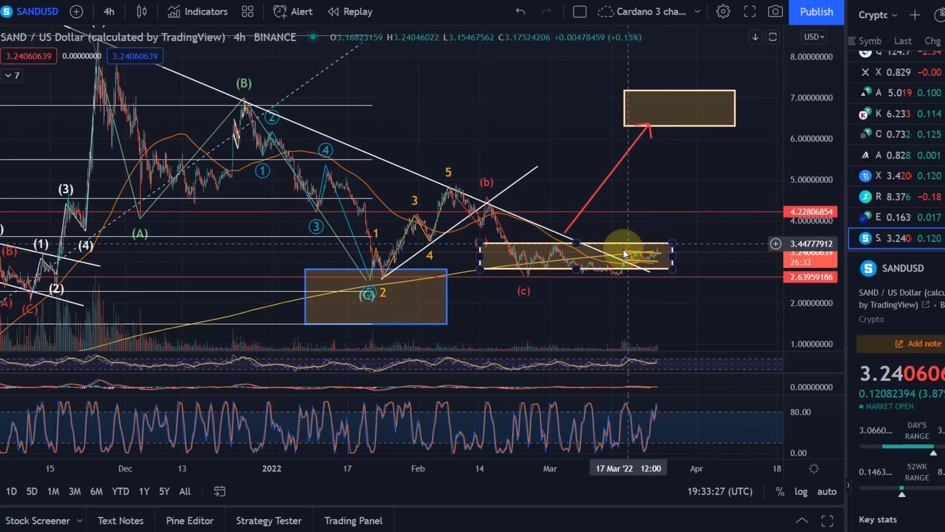
{"action": "left_click", "coordinate": [713, 126]}
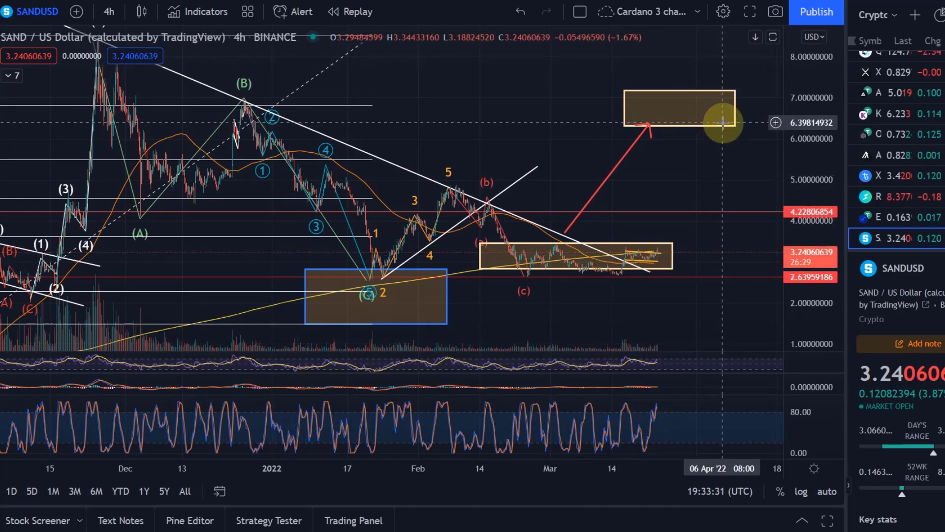
{"action": "left_click", "coordinate": [723, 132]}
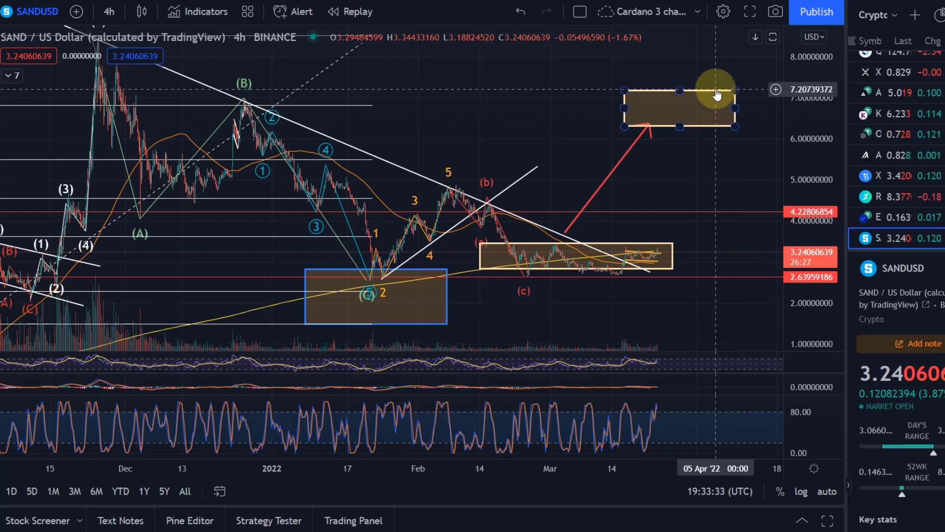
Step: Pan back to the 2021 rally, then select and deselect the yellow range box
{"action": "scroll", "coordinate": [660, 190], "scroll_direction": "down", "scroll_amount": 5}
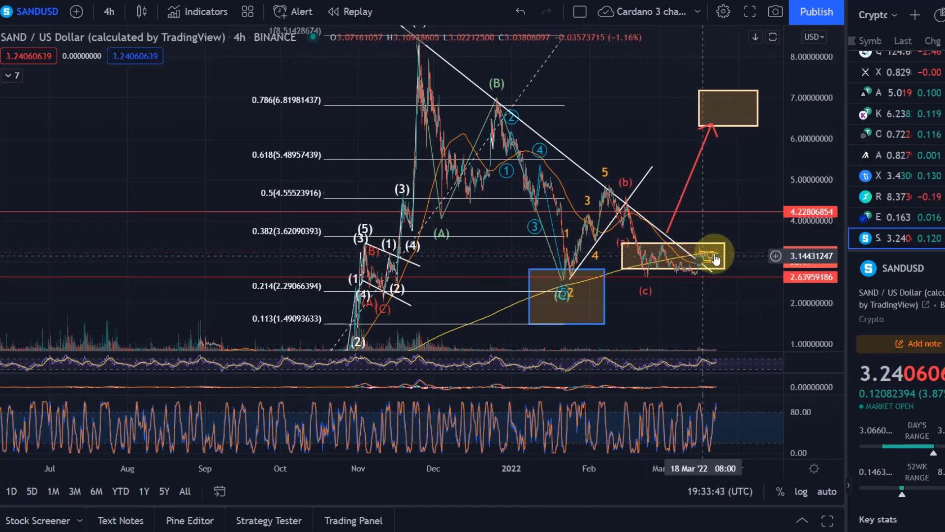
{"action": "left_click_drag", "start_coordinate": [725, 303], "coordinate": [694, 238]}
{"action": "left_click", "coordinate": [648, 199]}
{"action": "left_click", "coordinate": [645, 212]}
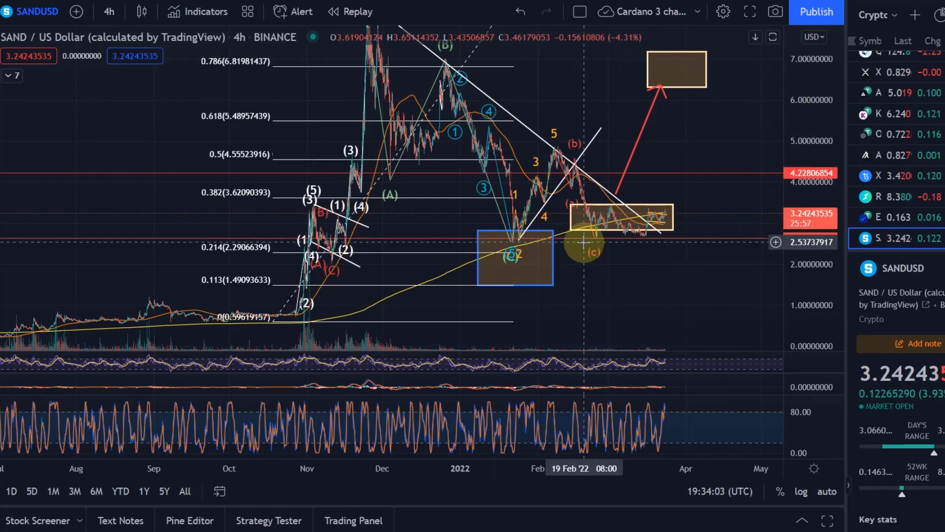
{"action": "left_click", "coordinate": [553, 231]}
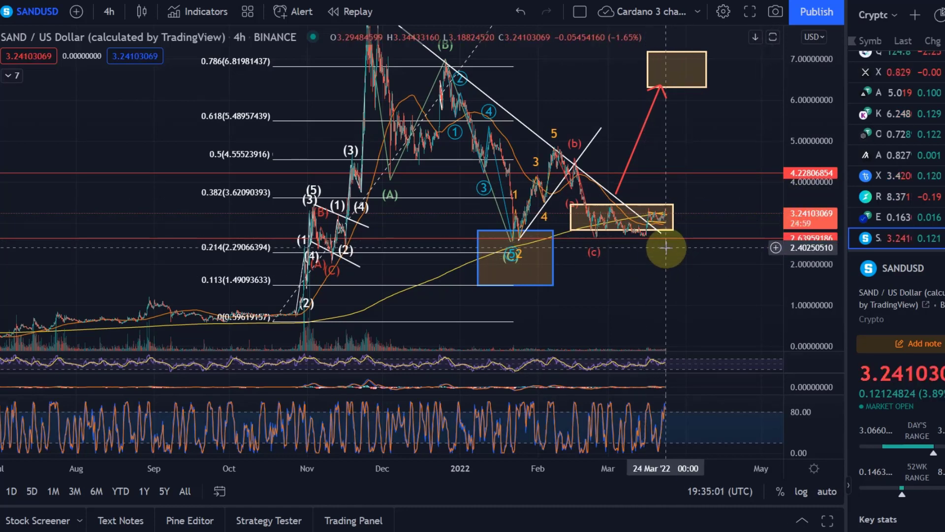
{"action": "left_click", "coordinate": [488, 285]}
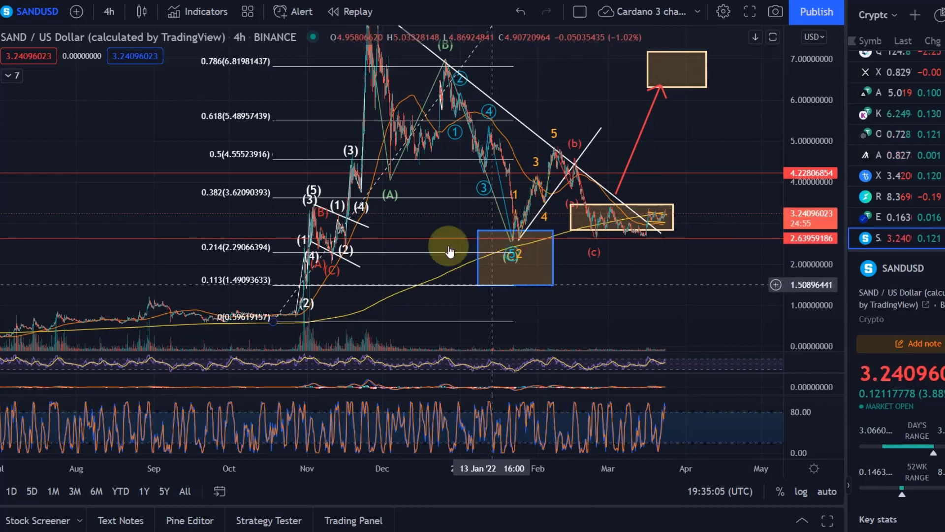
{"action": "left_click", "coordinate": [455, 291]}
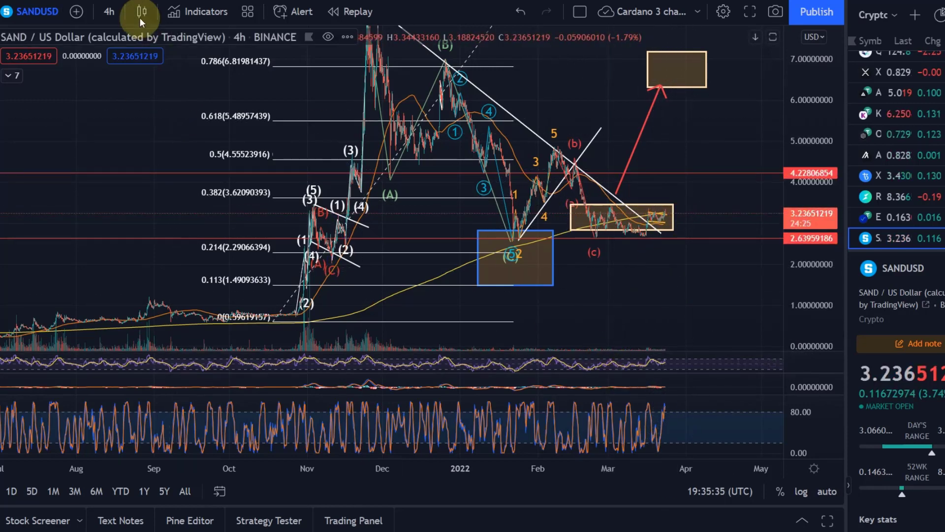
Step: Switch to 1-day candles and resize the RSI and MACD dividers to enlarge MACD
{"action": "left_click", "coordinate": [109, 12]}
{"action": "left_click", "coordinate": [149, 442]}
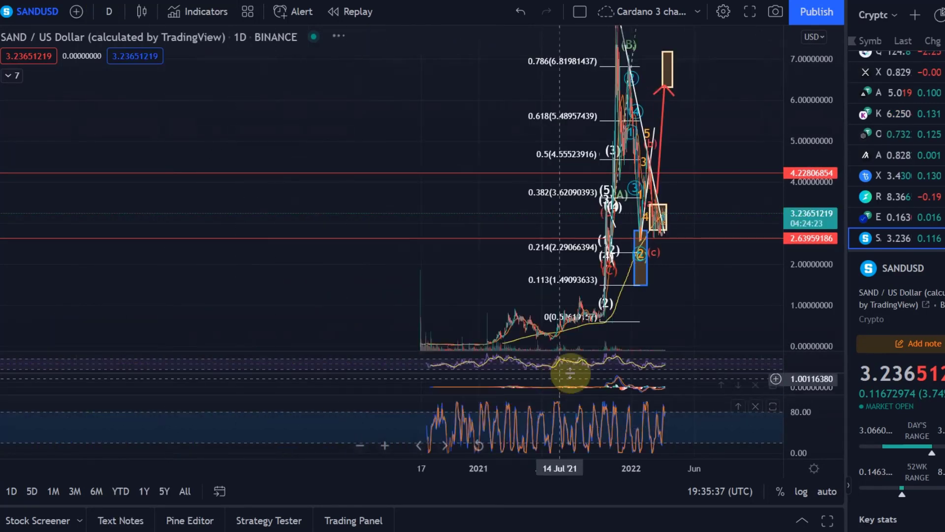
{"action": "left_click_drag", "start_coordinate": [712, 352], "coordinate": [696, 213]}
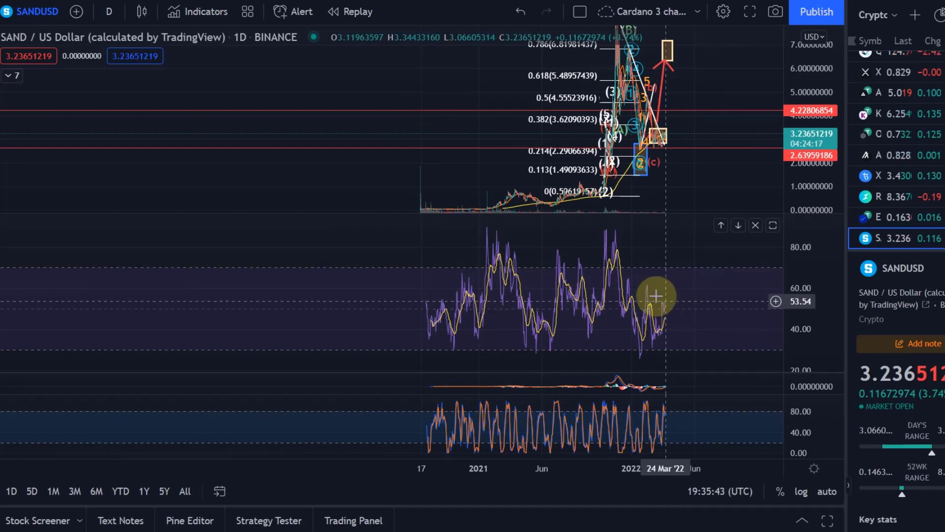
{"action": "left_click_drag", "start_coordinate": [666, 374], "coordinate": [665, 236]}
Step: Zoom the daily chart in on the December–March MACD bars
{"action": "scroll", "coordinate": [658, 347], "scroll_direction": "up", "scroll_amount": 5}
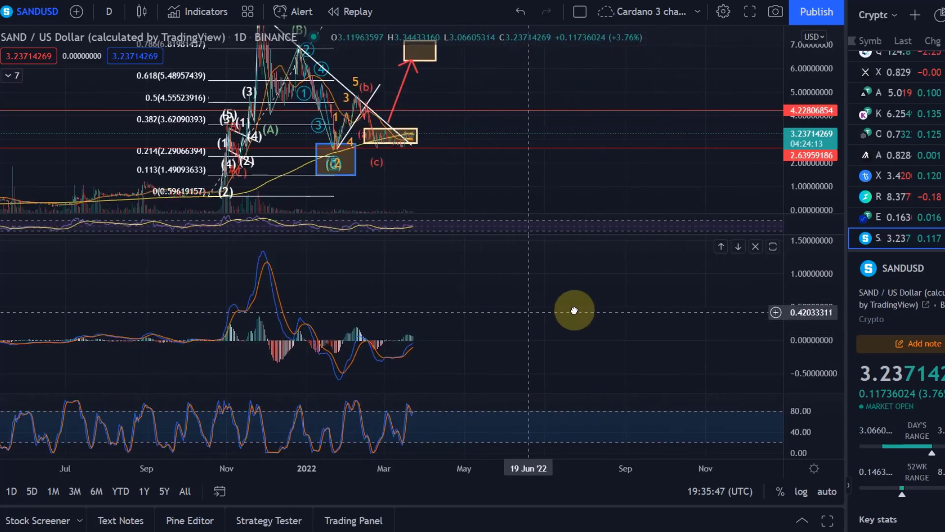
{"action": "left_click_drag", "start_coordinate": [834, 368], "coordinate": [785, 249]}
{"action": "scroll", "coordinate": [635, 368], "scroll_direction": "up", "scroll_amount": 3}
{"action": "scroll", "coordinate": [636, 369], "scroll_direction": "up", "scroll_amount": 5}
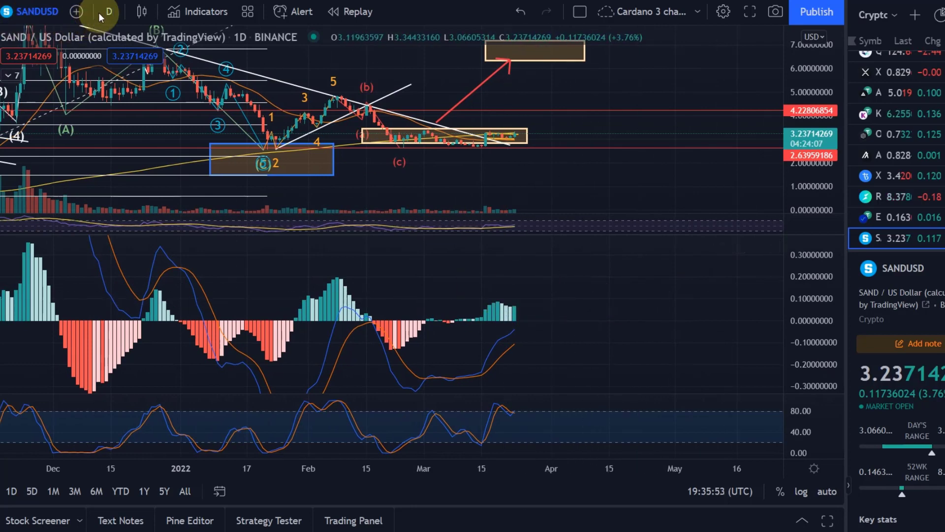
{"action": "left_click", "coordinate": [110, 7]}
Step: Switch to 4-day candles and pan back to show history from September 2020
{"action": "left_click", "coordinate": [141, 487]}
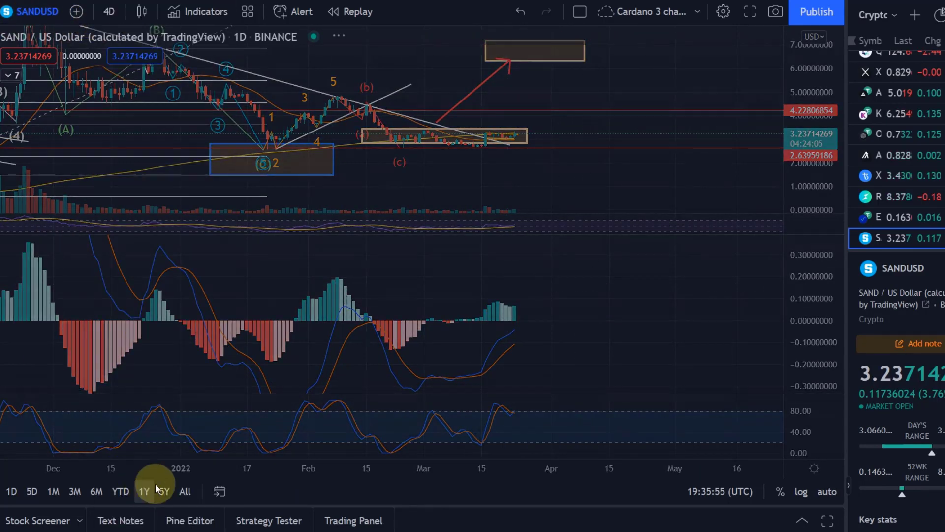
{"action": "left_click", "coordinate": [348, 419]}
{"action": "left_click_drag", "start_coordinate": [348, 418], "coordinate": [881, 379]}
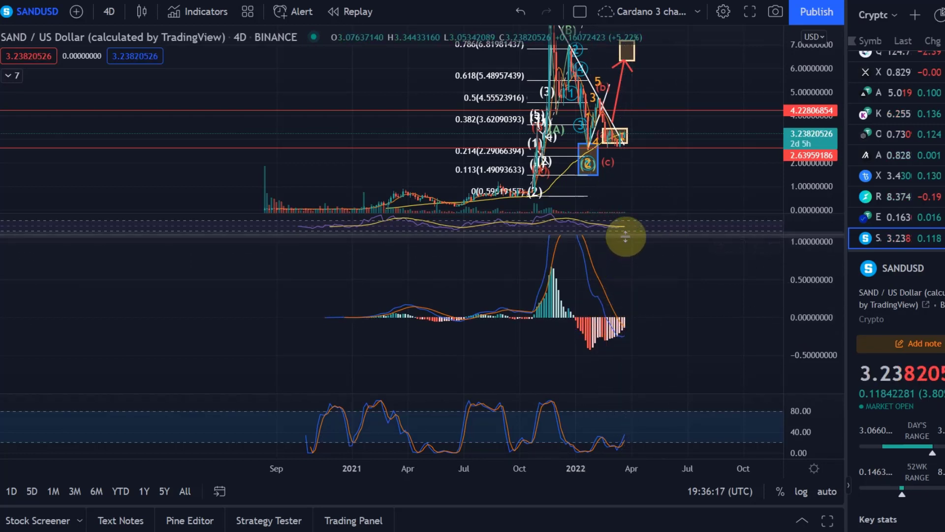
Step: Resize the oscillator pane dividers, giving the price and RSI panes more height
{"action": "mouse_move", "coordinate": [625, 235]}
{"action": "left_mouse_down"}
{"action": "mouse_move", "coordinate": [609, 338]}
{"action": "mouse_move", "coordinate": [635, 213]}
{"action": "mouse_move", "coordinate": [628, 235]}
{"action": "left_mouse_up"}
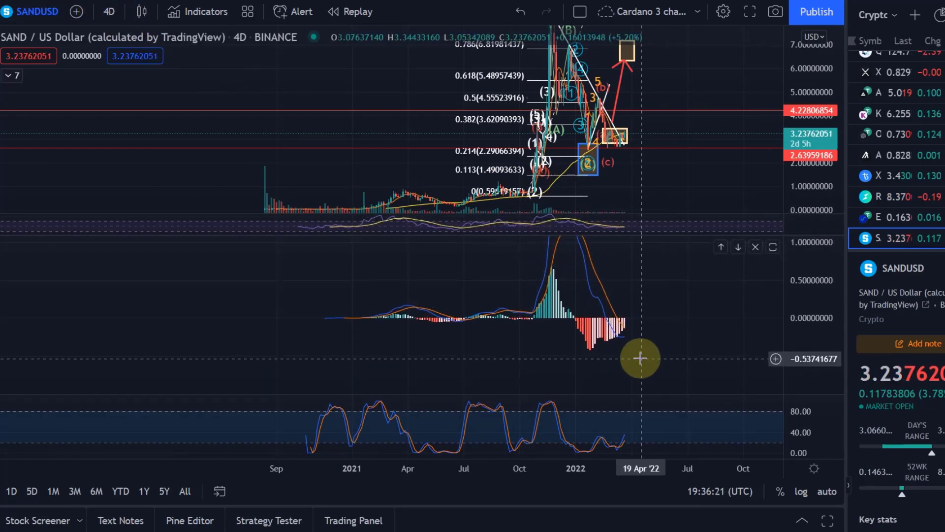
{"action": "left_click_drag", "start_coordinate": [629, 233], "coordinate": [623, 294]}
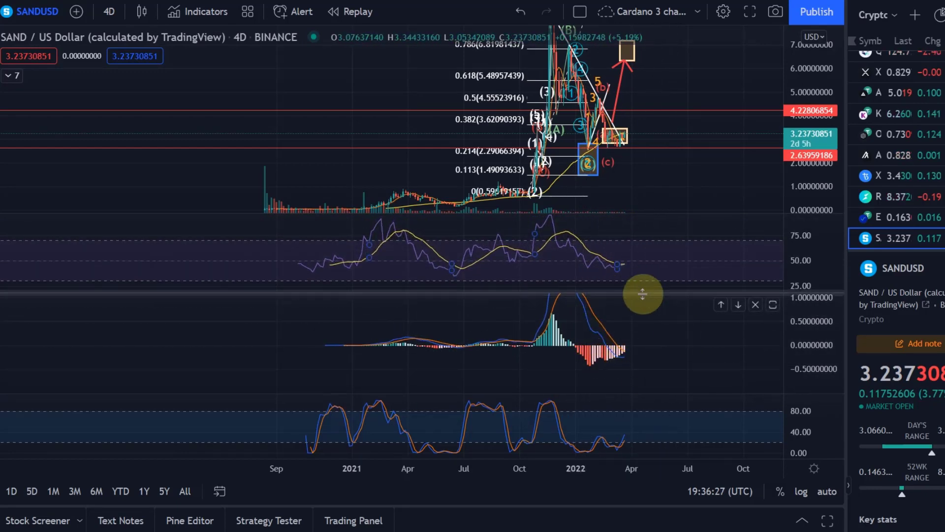
{"action": "left_click_drag", "start_coordinate": [633, 294], "coordinate": [633, 314]}
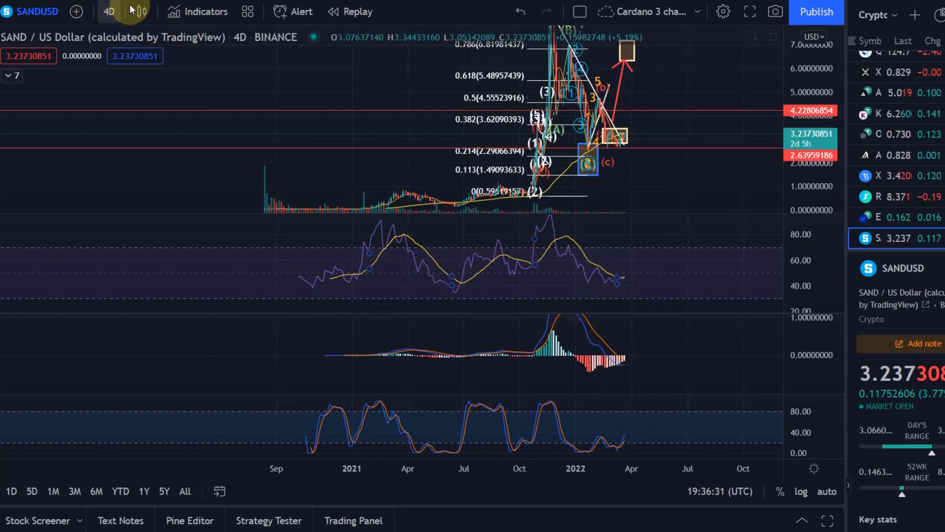
Step: Add the Average Directional Index from an 'adx' indicator search, then undo it
{"action": "left_click", "coordinate": [197, 12]}
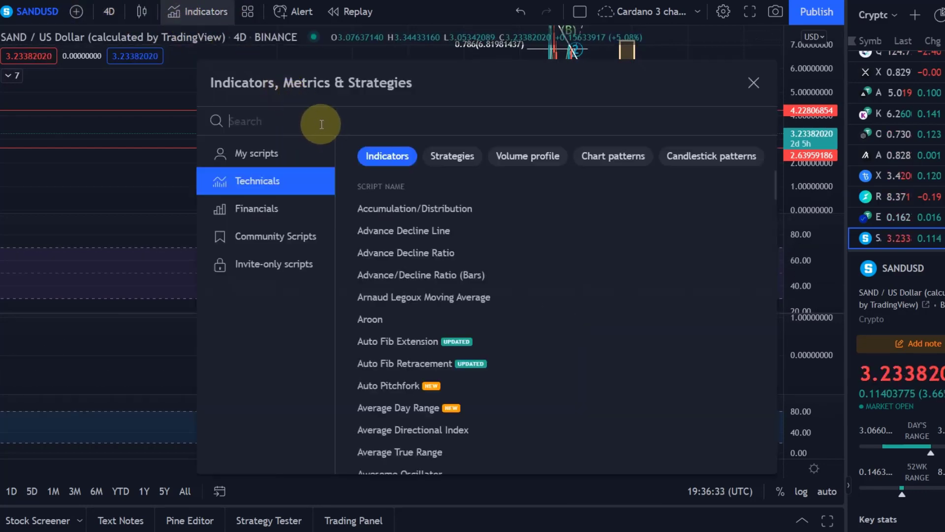
{"action": "type", "text": "adx"}
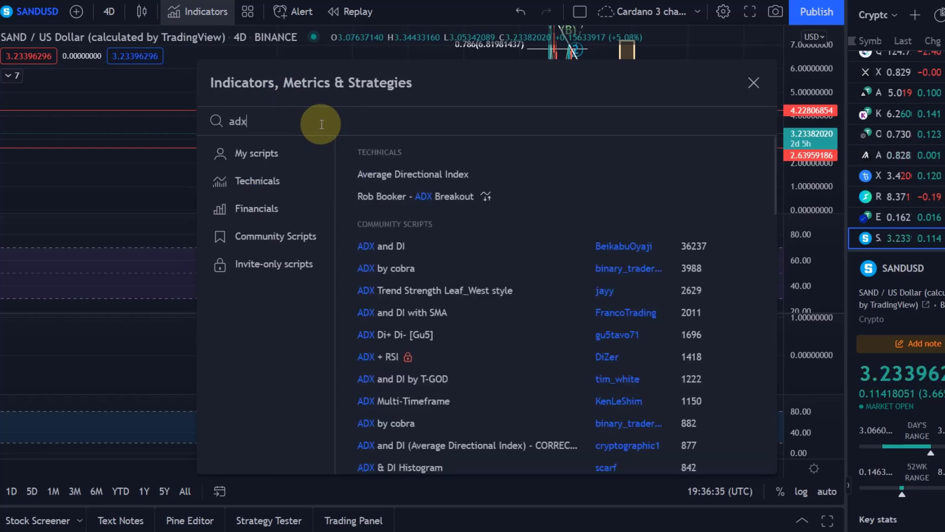
{"action": "left_click", "coordinate": [369, 170]}
{"action": "left_click", "coordinate": [753, 83]}
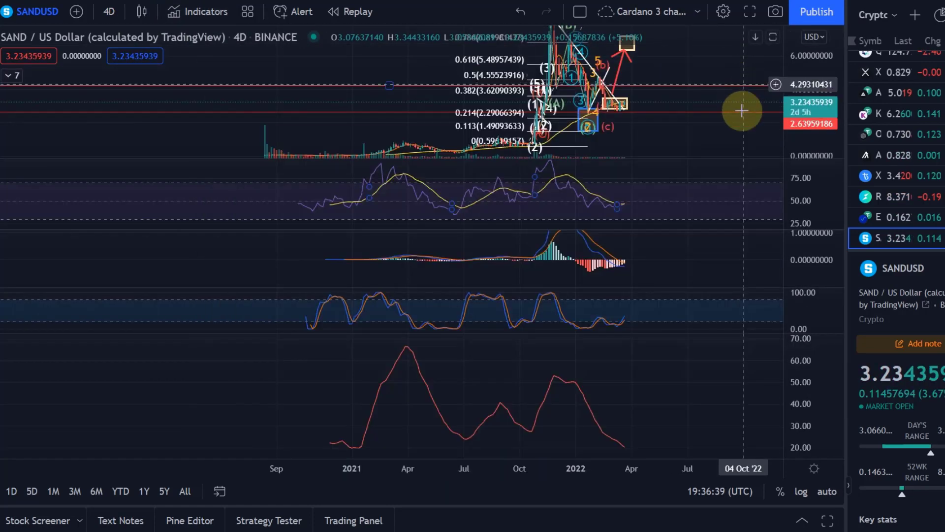
{"action": "left_click_drag", "start_coordinate": [603, 409], "coordinate": [610, 386]}
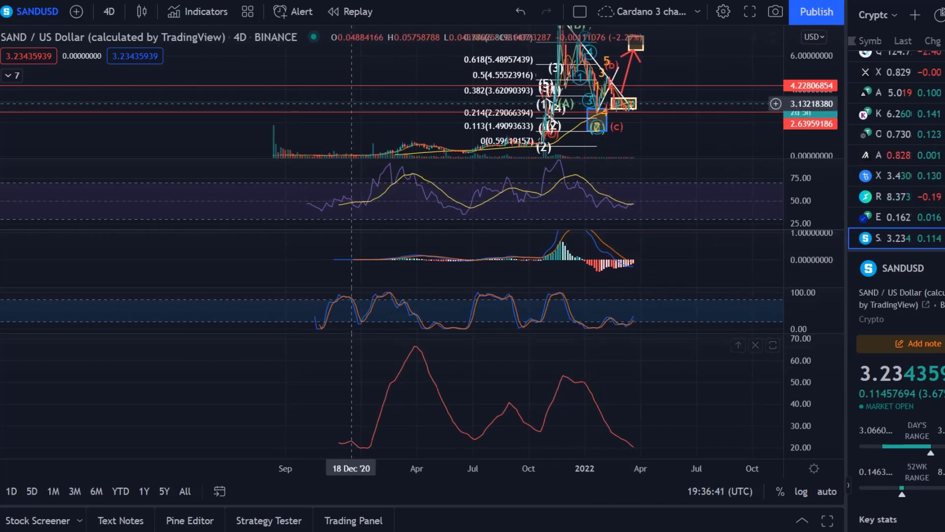
{"action": "left_click", "coordinate": [536, 11]}
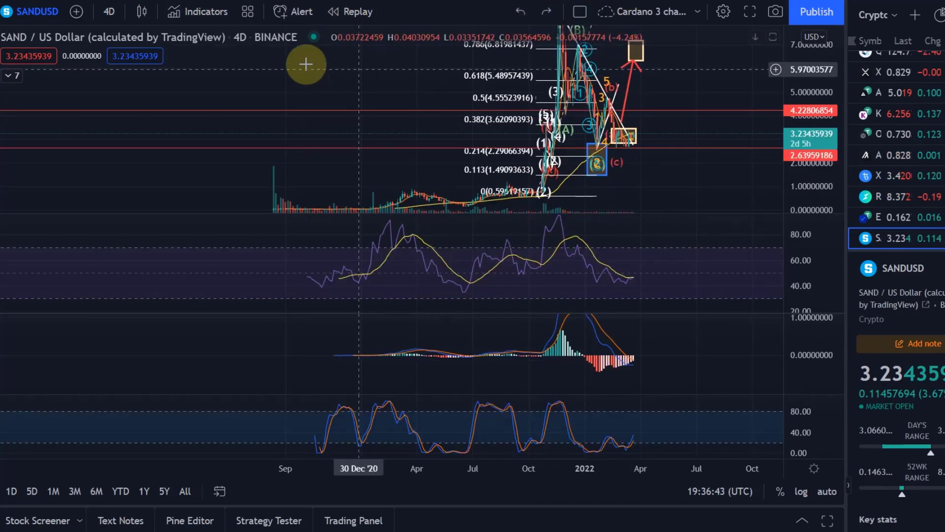
Step: Add the ADX and DI indicator pane from a second 'adx' search
{"action": "left_click", "coordinate": [187, 11]}
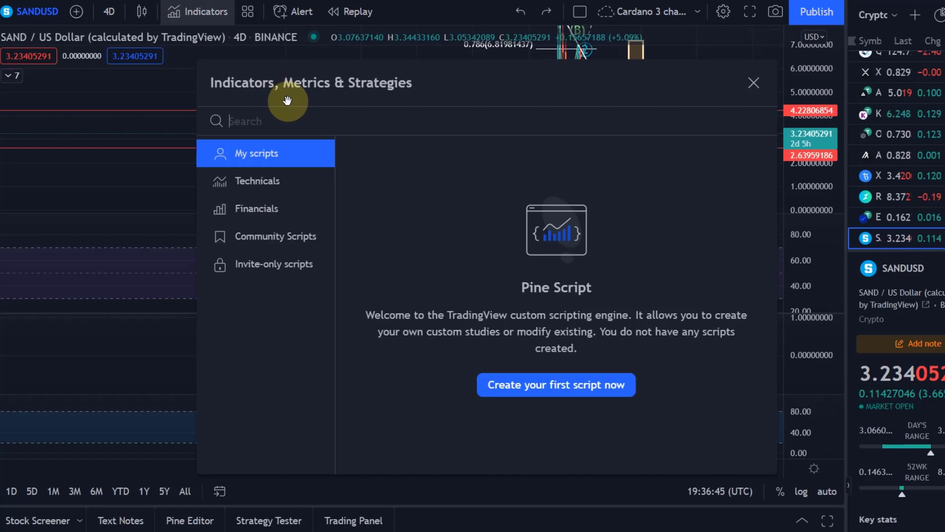
{"action": "type", "text": "adx"}
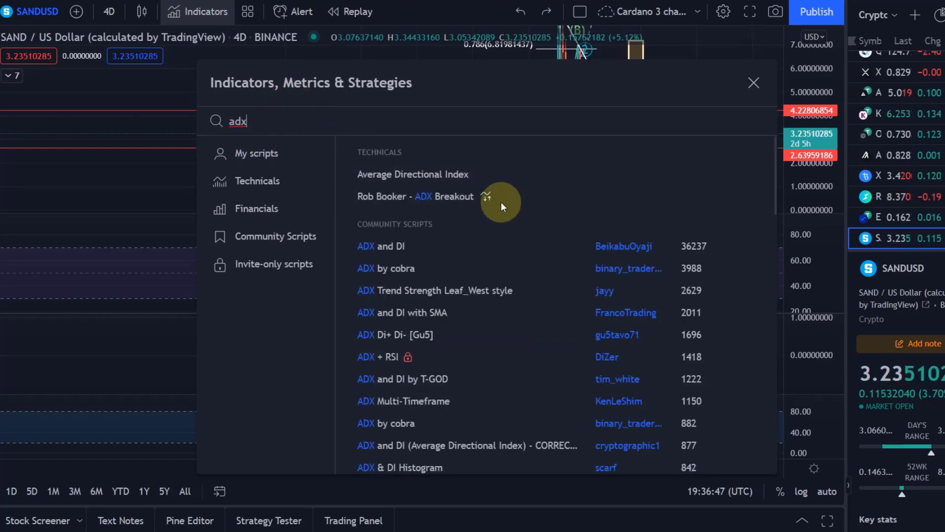
{"action": "left_click", "coordinate": [470, 242]}
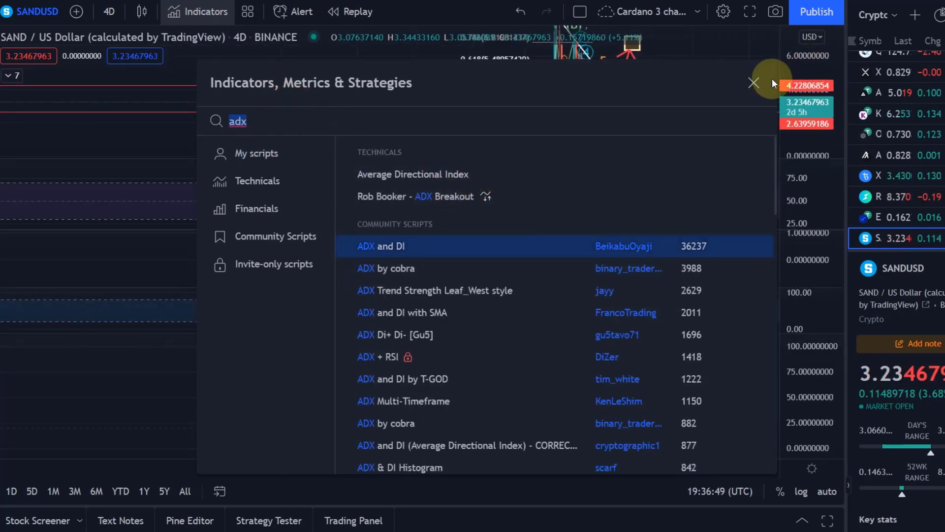
{"action": "left_click", "coordinate": [775, 79]}
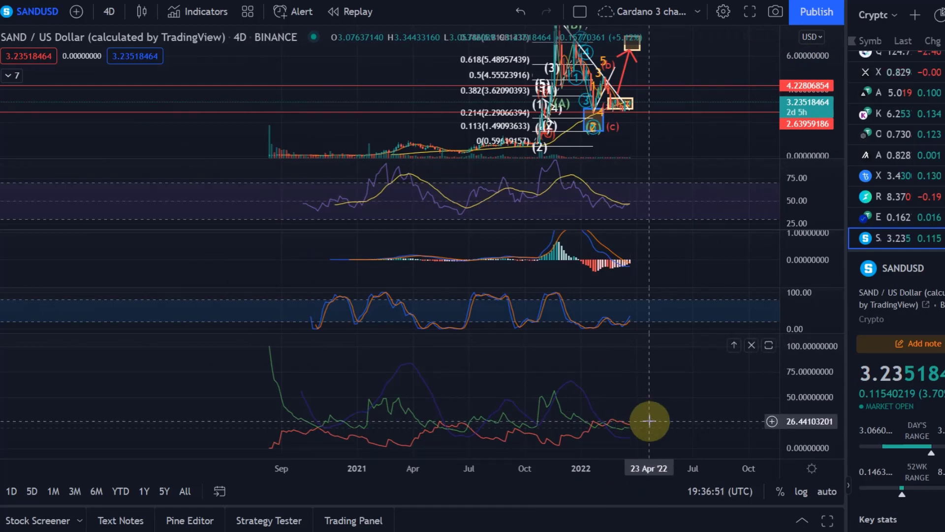
{"action": "scroll", "coordinate": [649, 421], "scroll_direction": "up", "scroll_amount": 5}
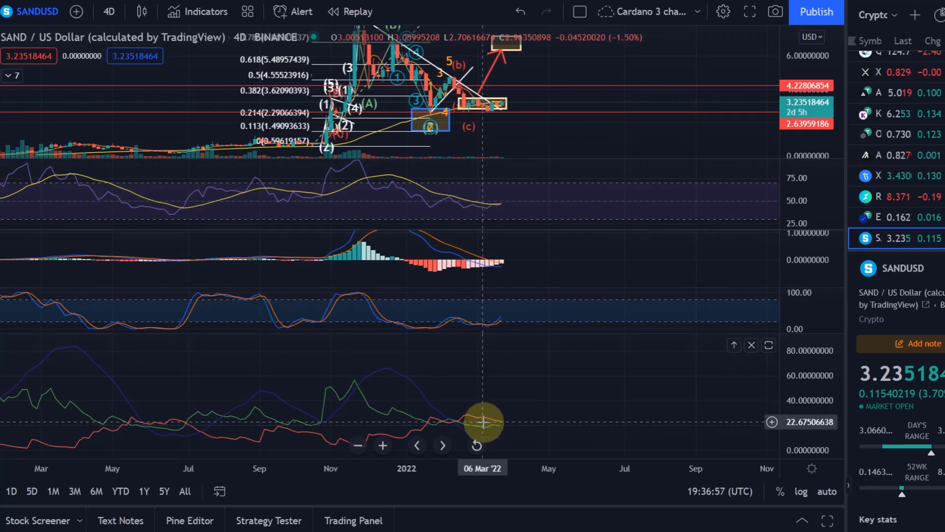
Step: Switch SANDUSD to the 2-day interval and pan back to earlier months of history
{"action": "left_click", "coordinate": [119, 12]}
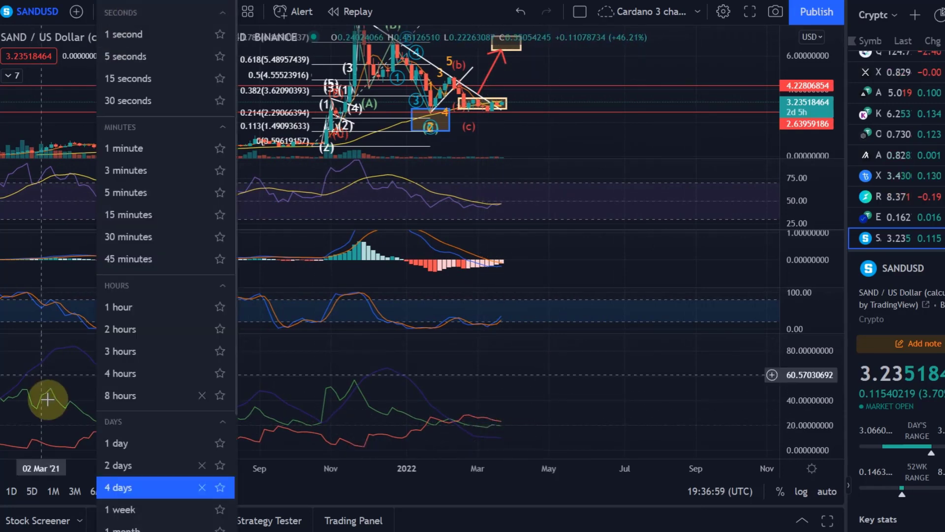
{"action": "left_click", "coordinate": [113, 462]}
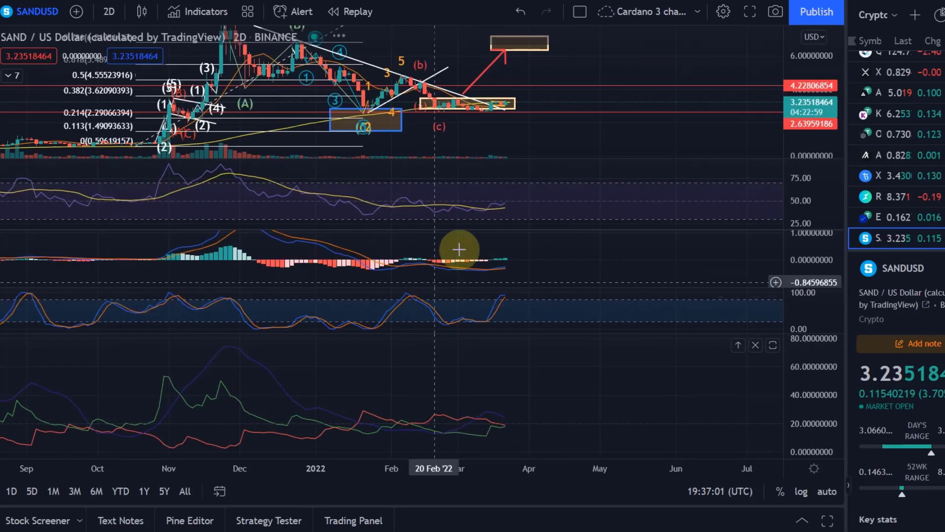
{"action": "left_click_drag", "start_coordinate": [569, 405], "coordinate": [671, 397]}
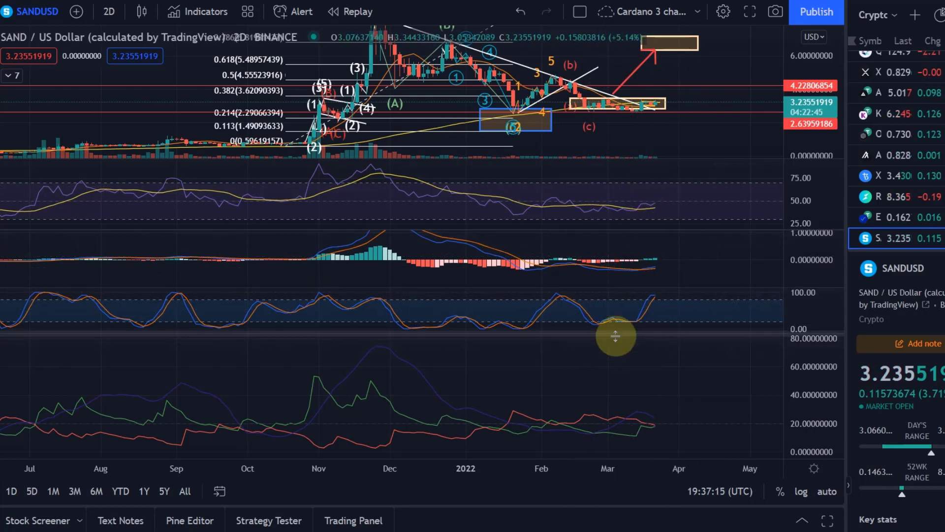
Step: Shrink the indicator strips under a tall price pane, zoom out to a year, and compress the price scale
{"action": "left_click_drag", "start_coordinate": [670, 334], "coordinate": [631, 438]}
{"action": "left_click_drag", "start_coordinate": [636, 287], "coordinate": [660, 449]}
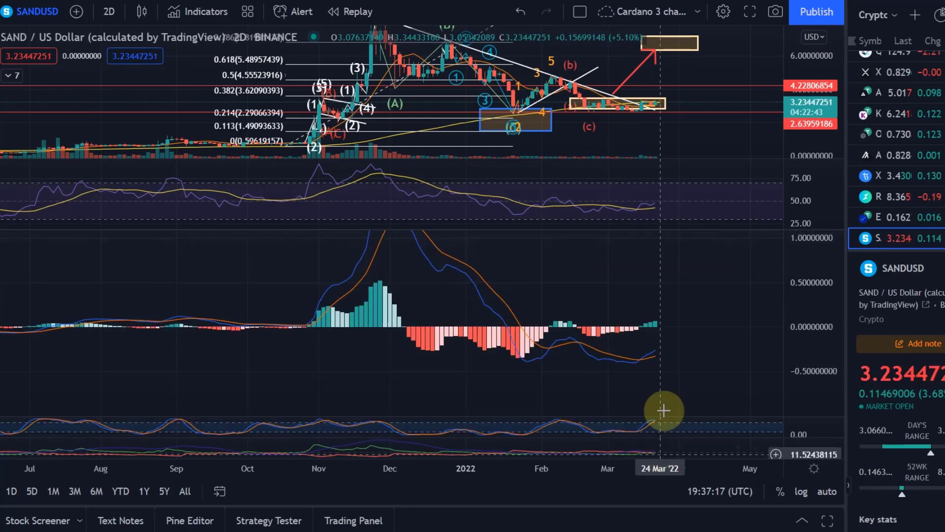
{"action": "left_click_drag", "start_coordinate": [633, 238], "coordinate": [584, 527]}
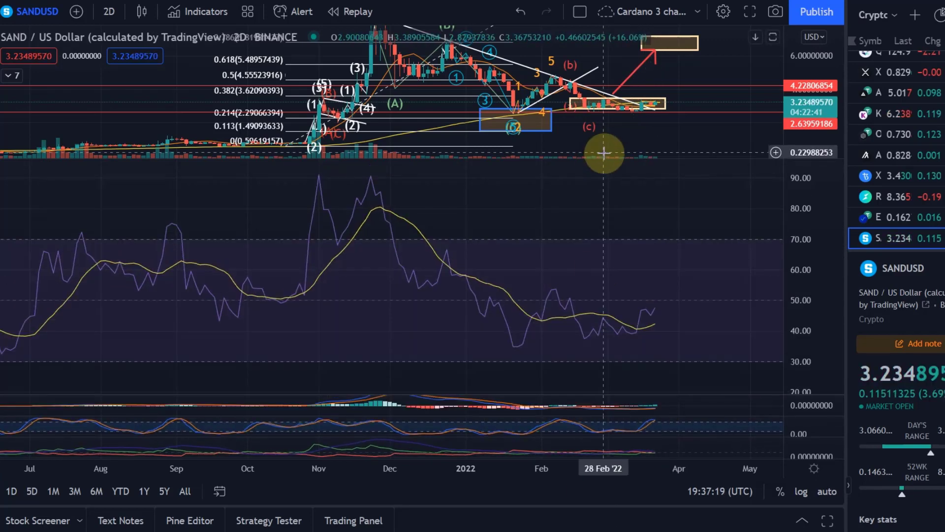
{"action": "left_click_drag", "start_coordinate": [605, 155], "coordinate": [614, 422]}
{"action": "scroll", "coordinate": [750, 265], "scroll_direction": "down", "scroll_amount": 3}
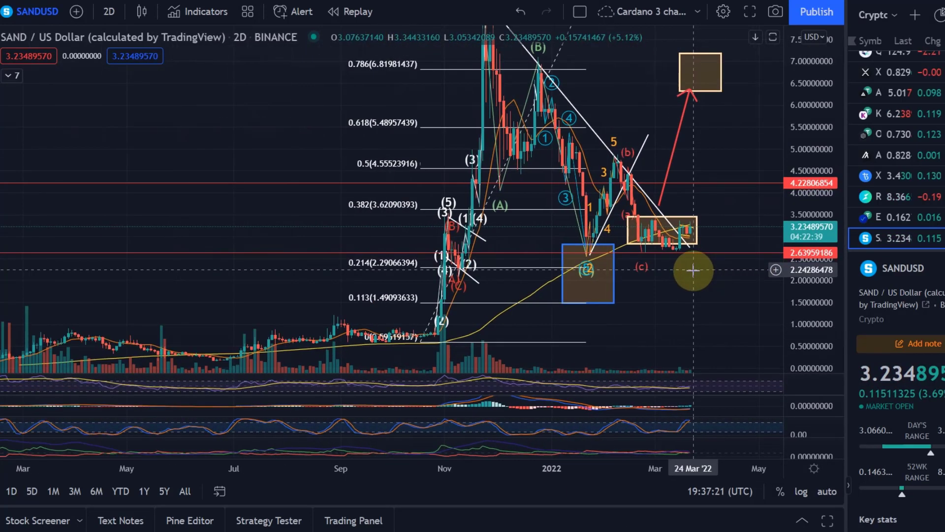
{"action": "left_click_drag", "start_coordinate": [739, 131], "coordinate": [640, 189]}
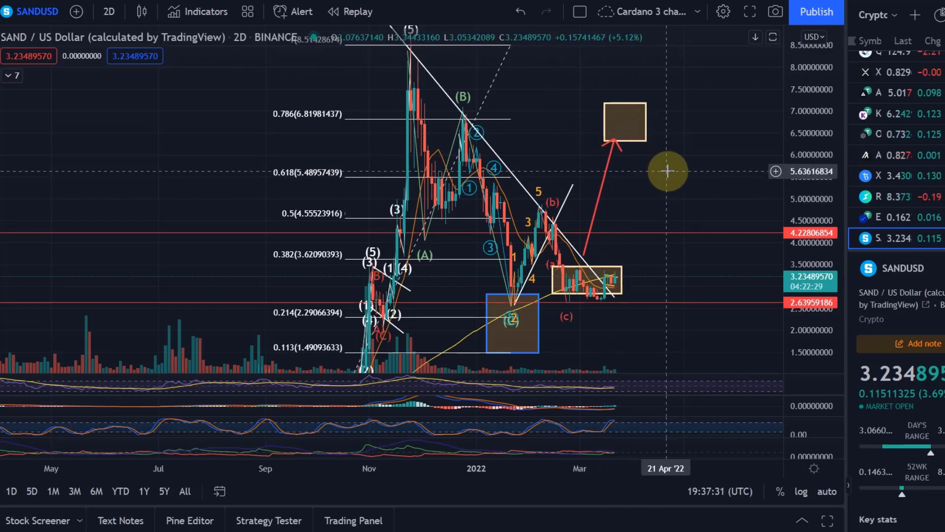
{"action": "left_click_drag", "start_coordinate": [817, 135], "coordinate": [773, 267]}
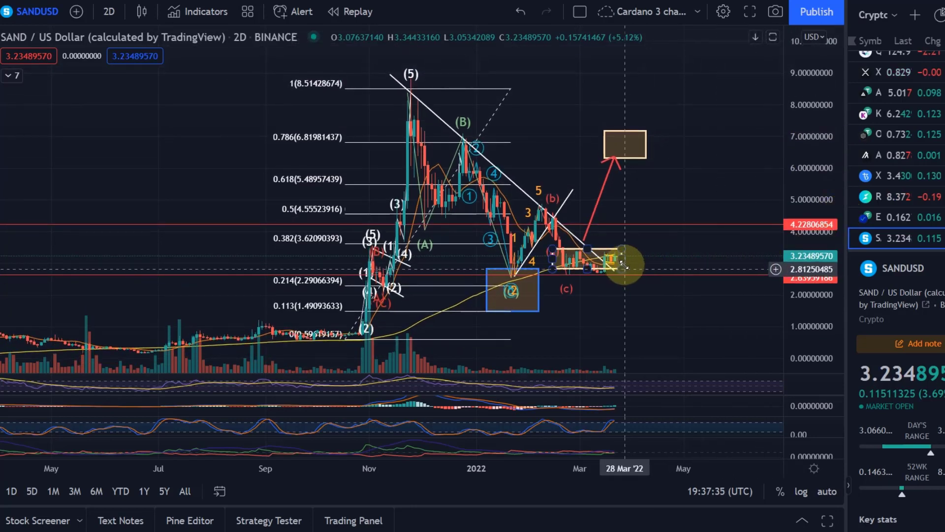